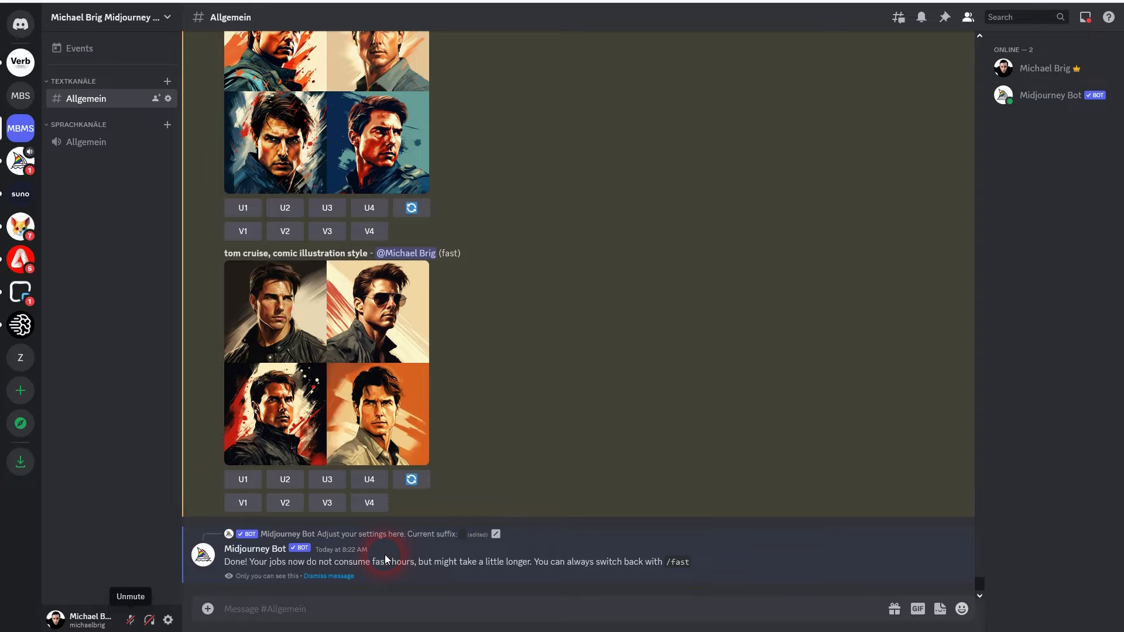
- Write an /imagine prompt reading "cute, funny, comic style, snake --repeat 4"
{"action": "type", "text": "/image"}
{"action": "key", "text": "BackSpace"}
{"action": "left_click", "coordinate": [388, 572]}
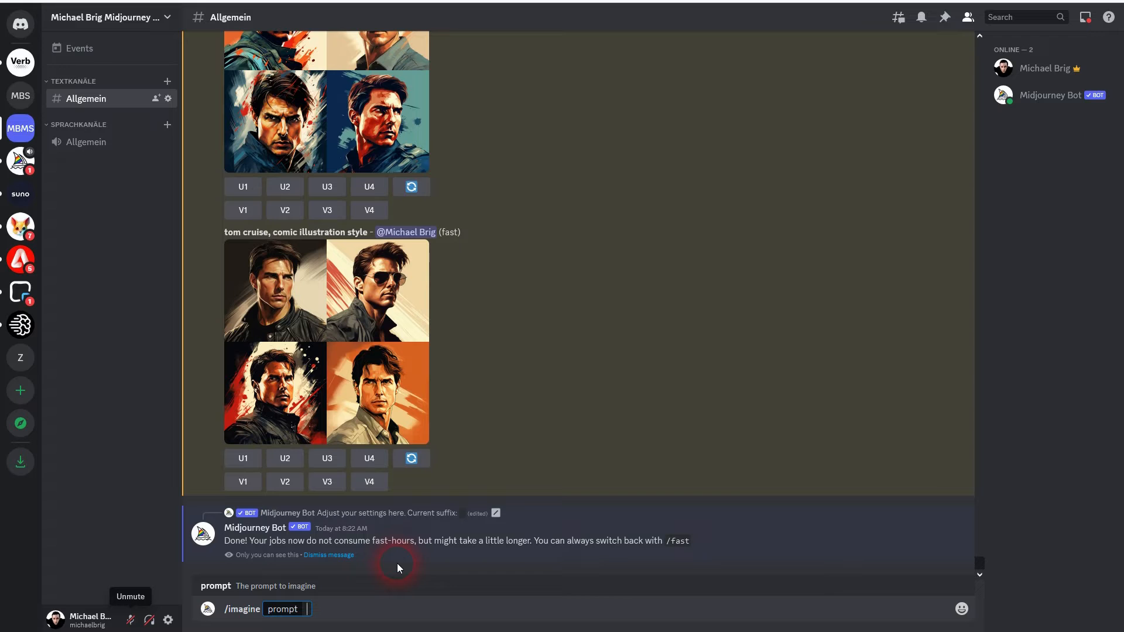
{"action": "type", "text": "cute, funny,"}
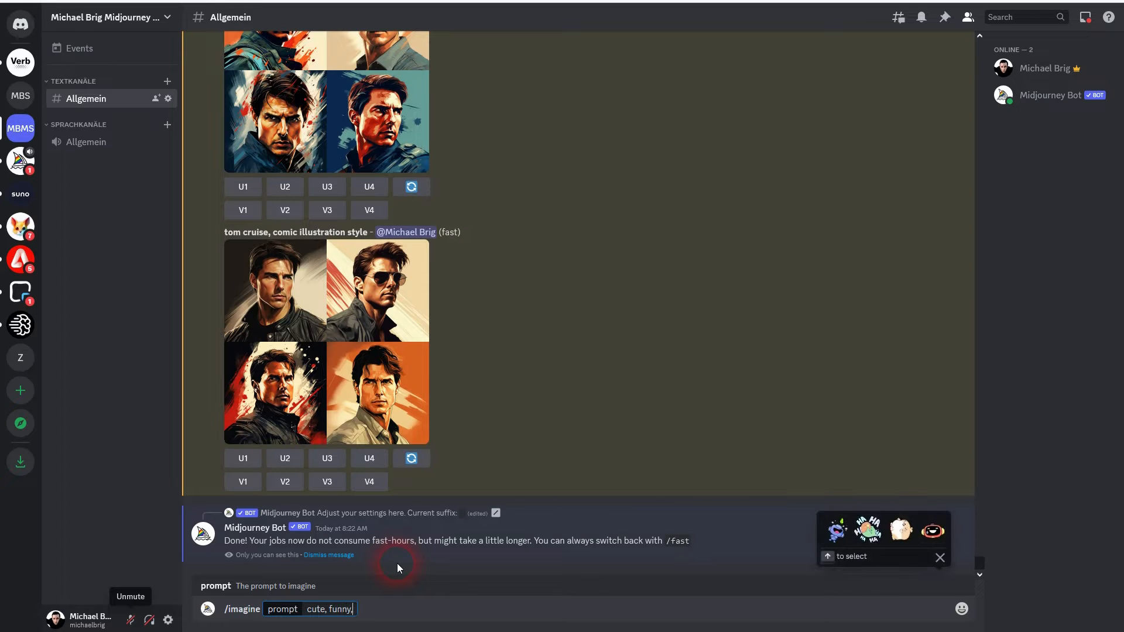
{"action": "type", "text": " comic style, snake"}
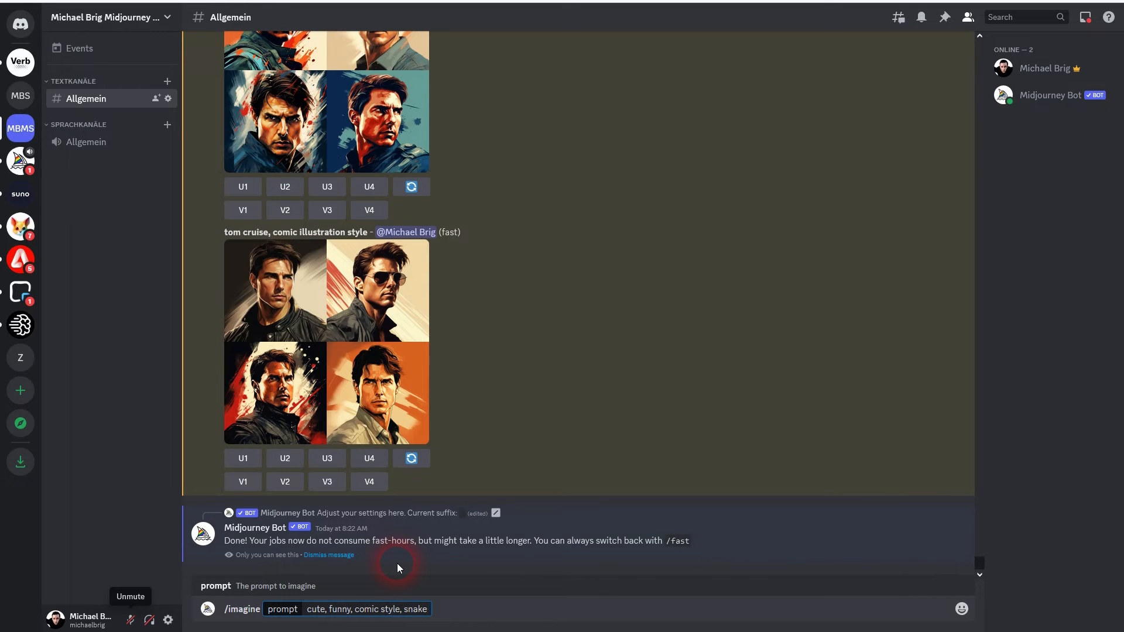
{"action": "type", "text": " --reapet"}
{"action": "key", "text": "BackSpace"}
{"action": "key", "text": "BackSpace"}
{"action": "key", "text": "BackSpace"}
{"action": "key", "text": "BackSpace"}
{"action": "type", "text": "peat 4"}
- Copy the snake prompt text, then submit the prompt and approve the batch of four jobs
{"action": "left_click_drag", "start_coordinate": [320, 613], "coordinate": [489, 608]}
{"action": "key", "text": "ctrl+c"}
{"action": "key", "text": "Return"}
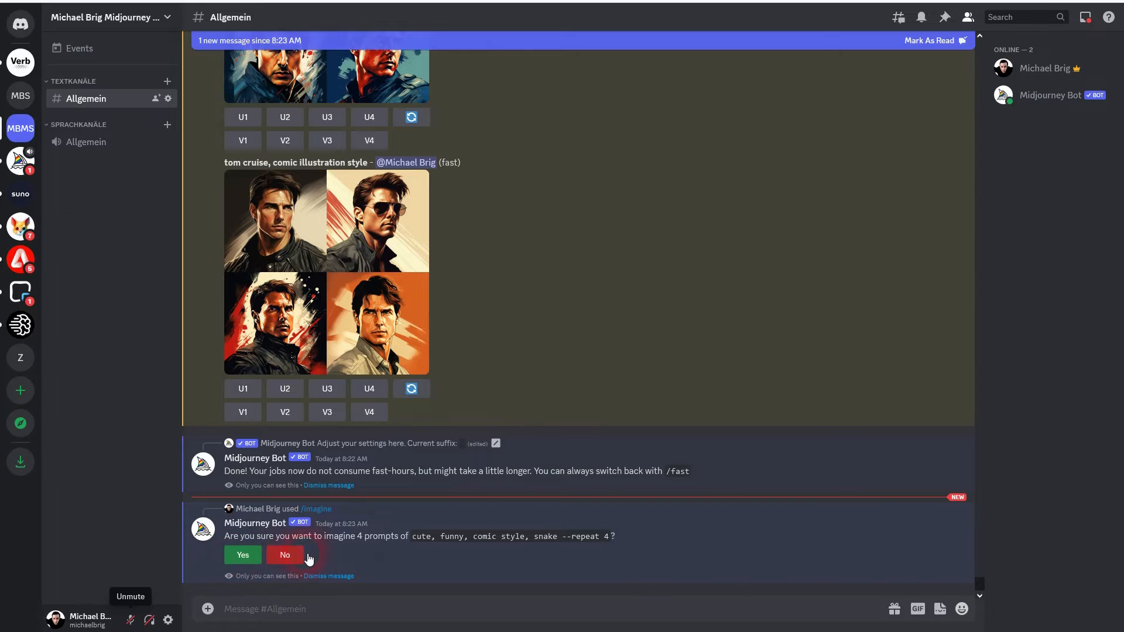
{"action": "left_click_drag", "start_coordinate": [255, 534], "coordinate": [468, 535]}
- Run the /settings command and switch Midjourney to Fast mode
{"action": "left_click", "coordinate": [354, 609]}
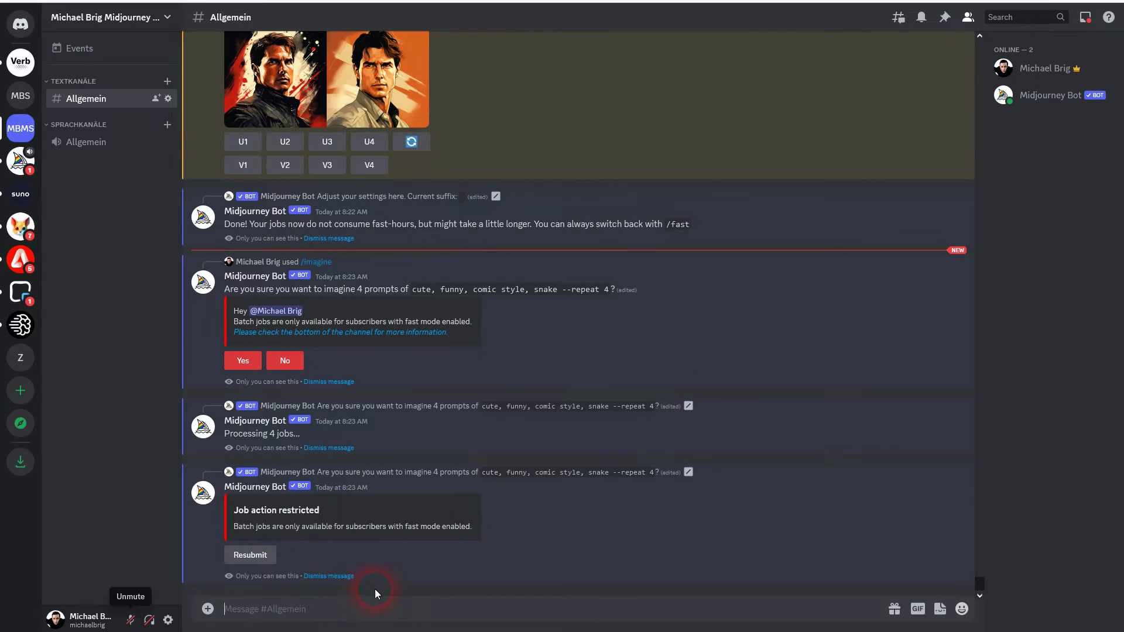
{"action": "type", "text": "/se"}
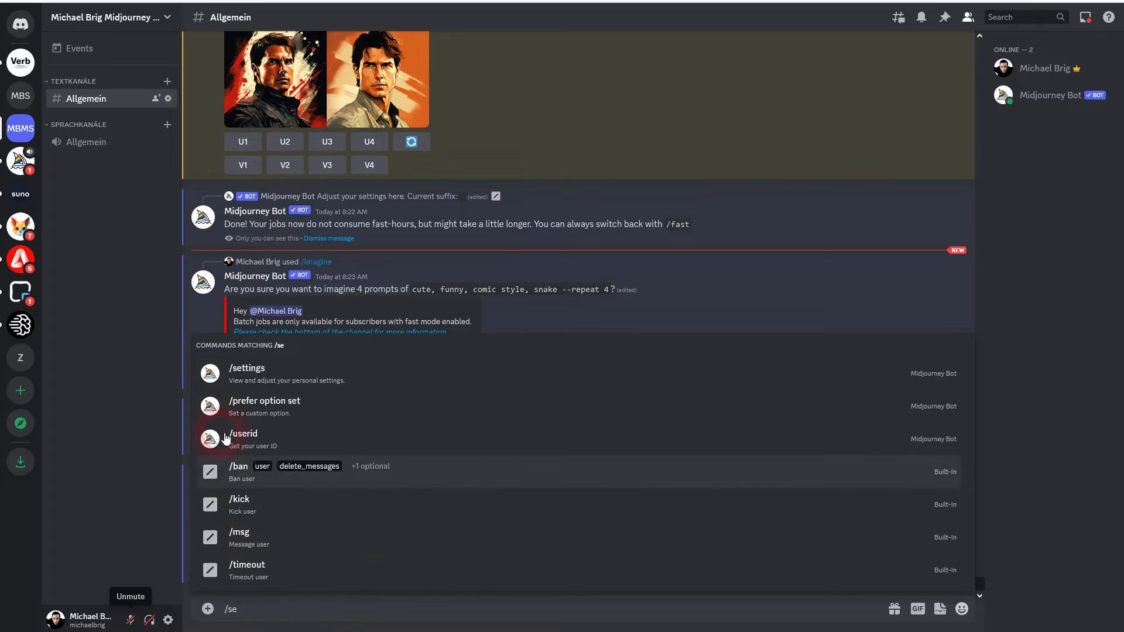
{"action": "left_click", "coordinate": [228, 383]}
{"action": "key", "text": "Return"}
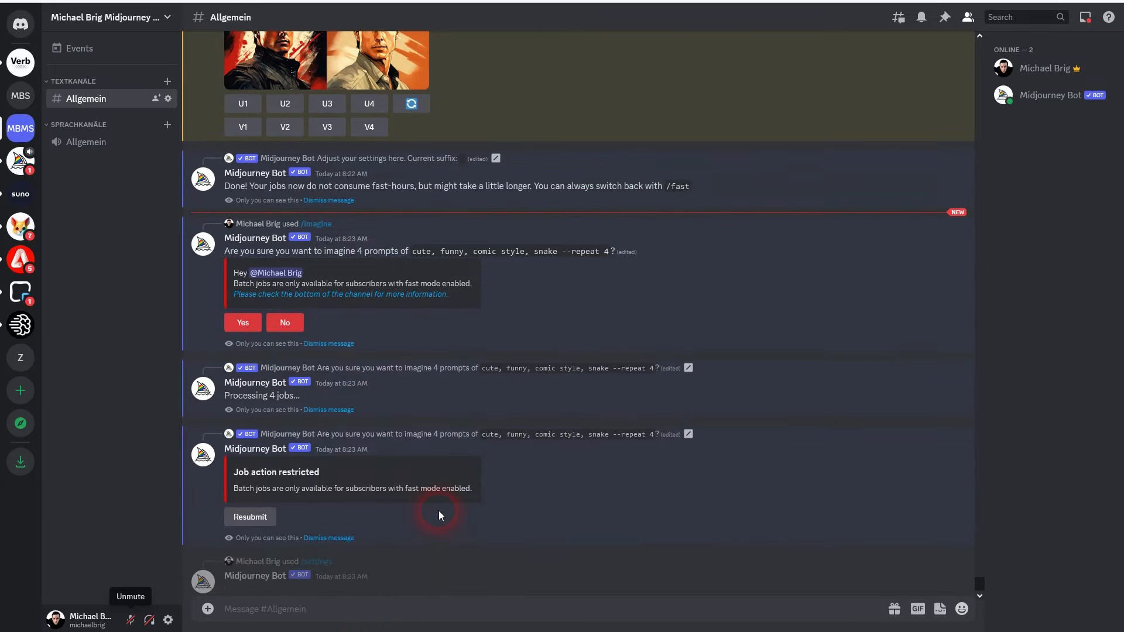
{"action": "left_click", "coordinate": [351, 555]}
- Submit the copied prompt "cute, funny, comic style, snake --repeat 4" with /imagine again and approve the four jobs
{"action": "left_click", "coordinate": [319, 614]}
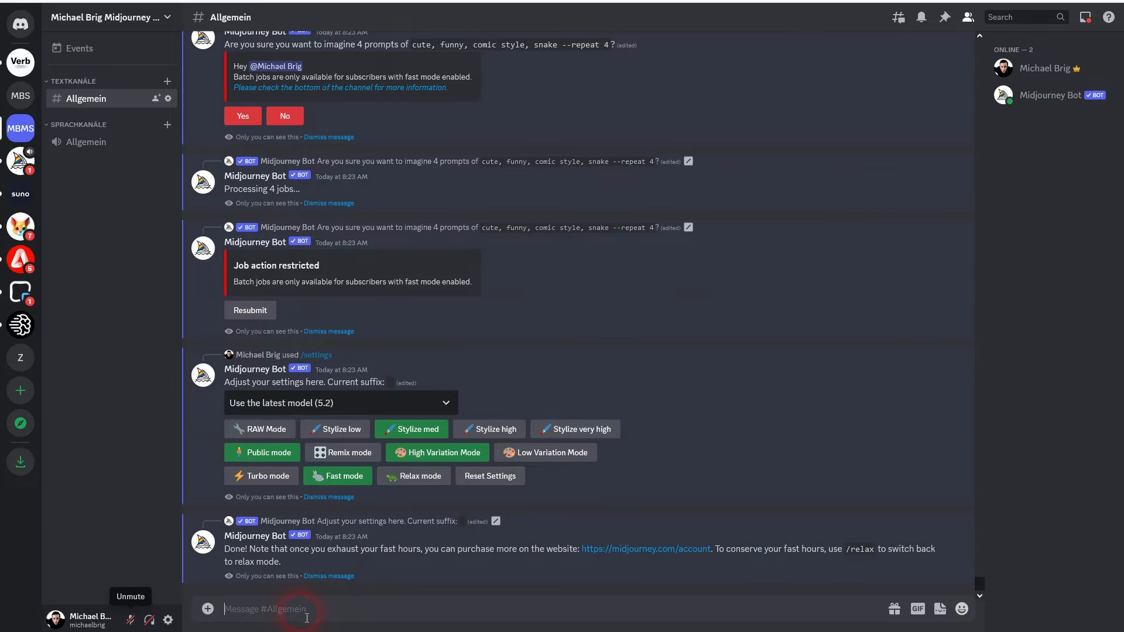
{"action": "type", "text": "/im"}
{"action": "key", "text": "Return"}
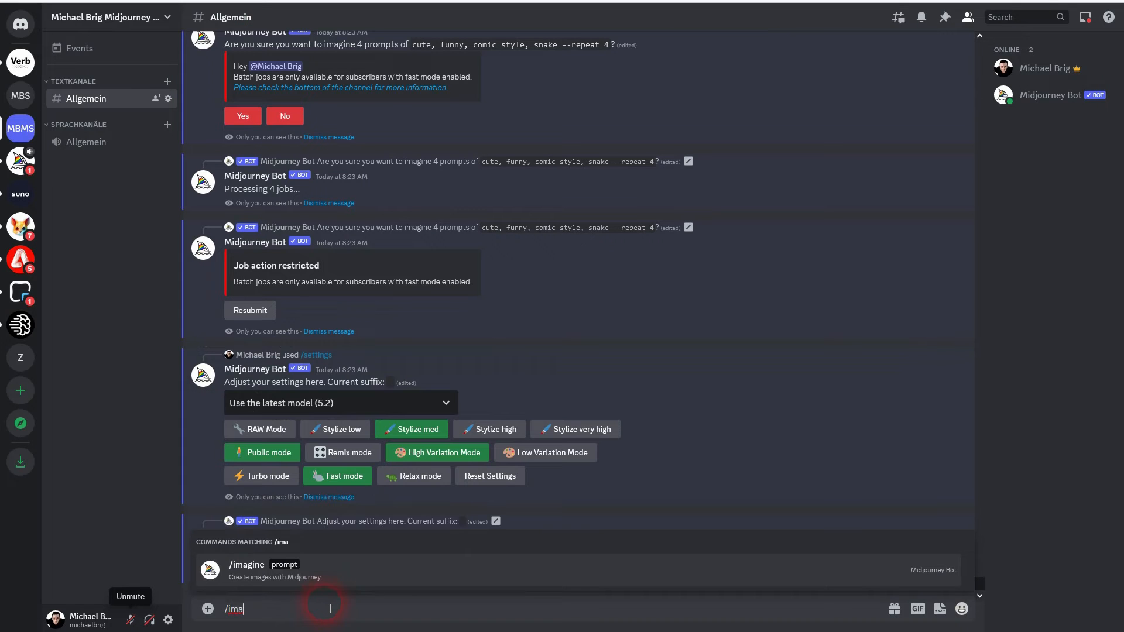
{"action": "key", "text": "ctrl+v"}
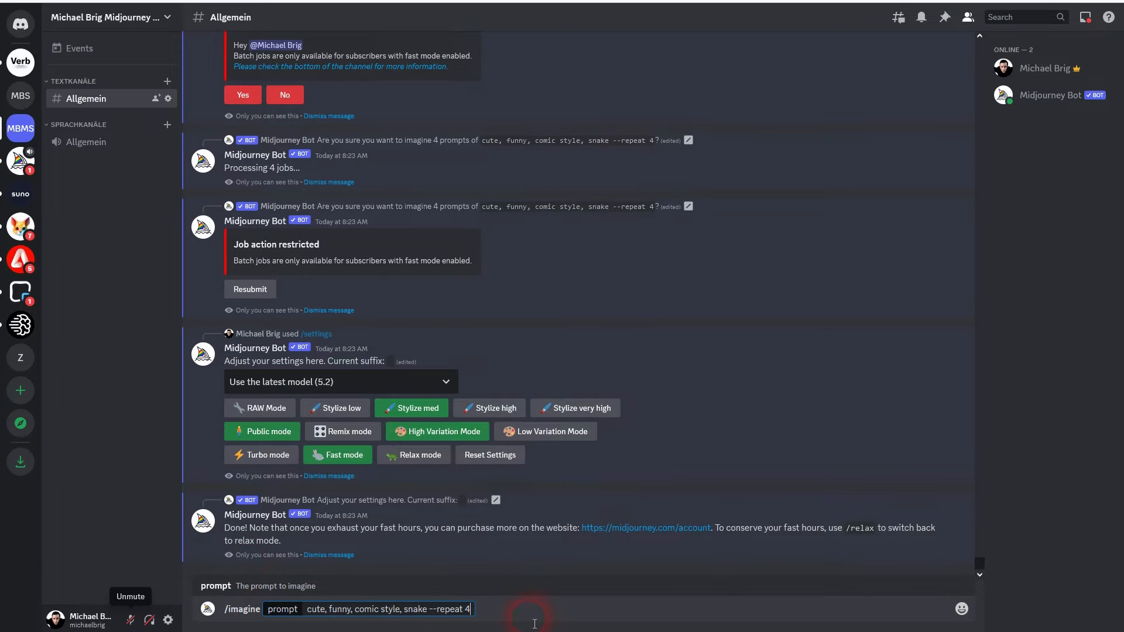
{"action": "key", "text": "Return"}
{"action": "left_click", "coordinate": [243, 555]}
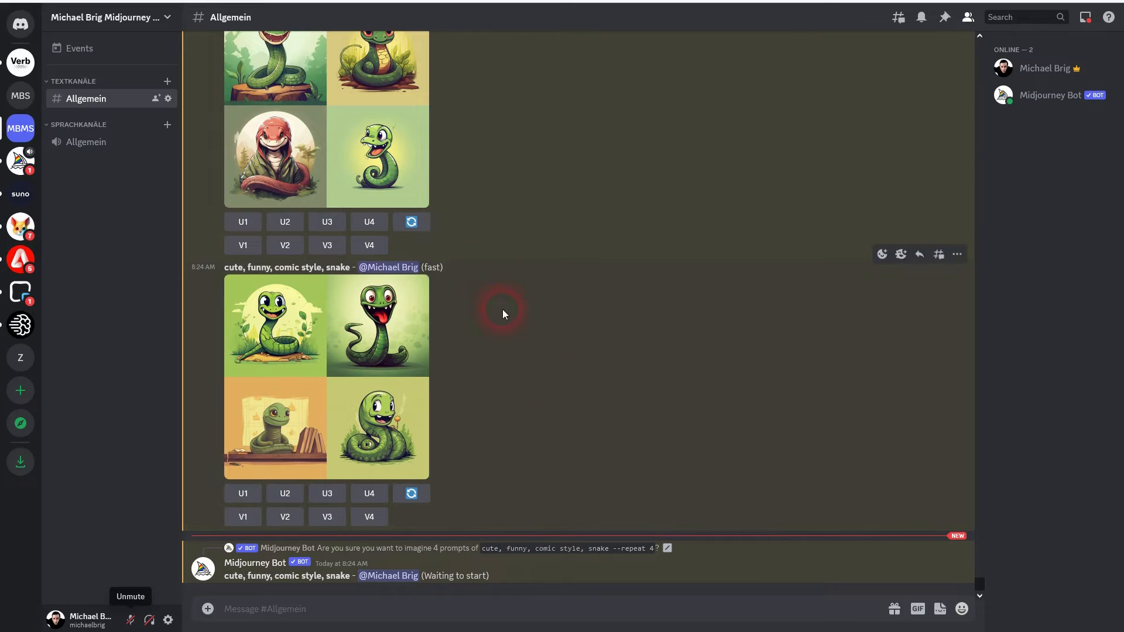
- Review the snake image grids generated by the repeated prompt
{"action": "scroll", "coordinate": [472, 394], "scroll_direction": "up", "scroll_amount": 5}
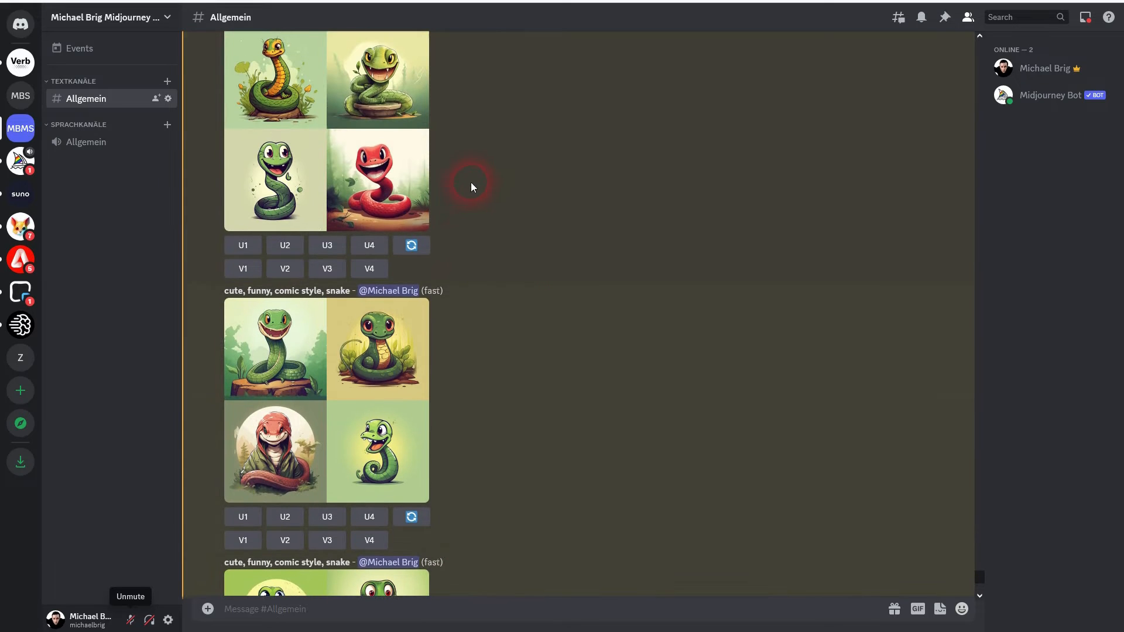
{"action": "scroll", "coordinate": [478, 250], "scroll_direction": "down", "scroll_amount": 9}
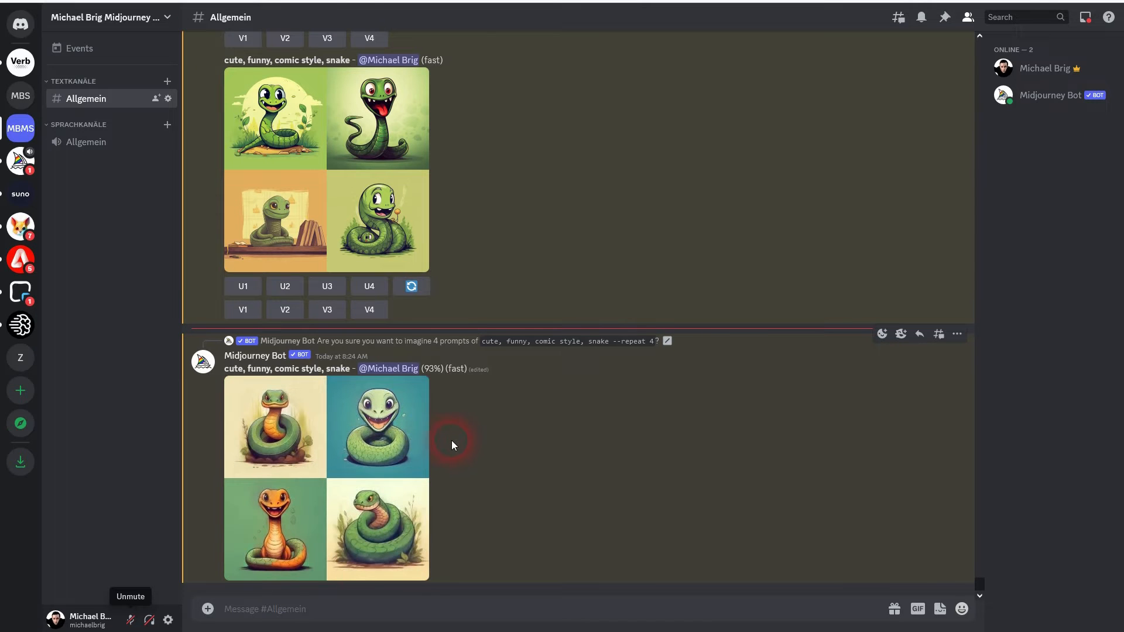
{"action": "scroll", "coordinate": [456, 423], "scroll_direction": "up", "scroll_amount": 8}
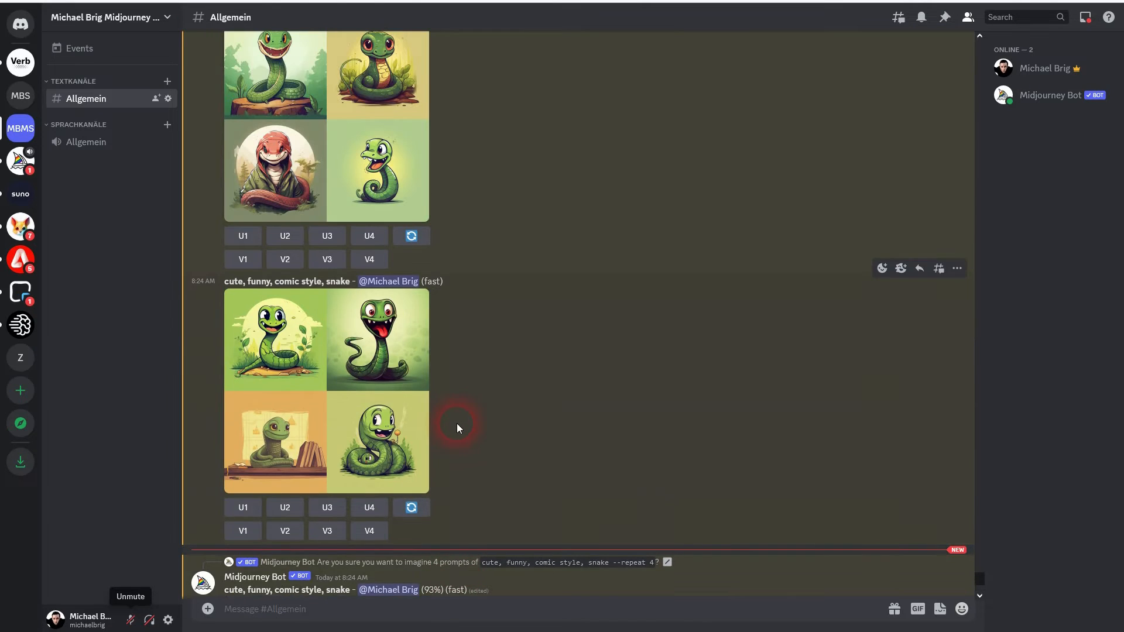
{"action": "scroll", "coordinate": [456, 423], "scroll_direction": "up", "scroll_amount": 6}
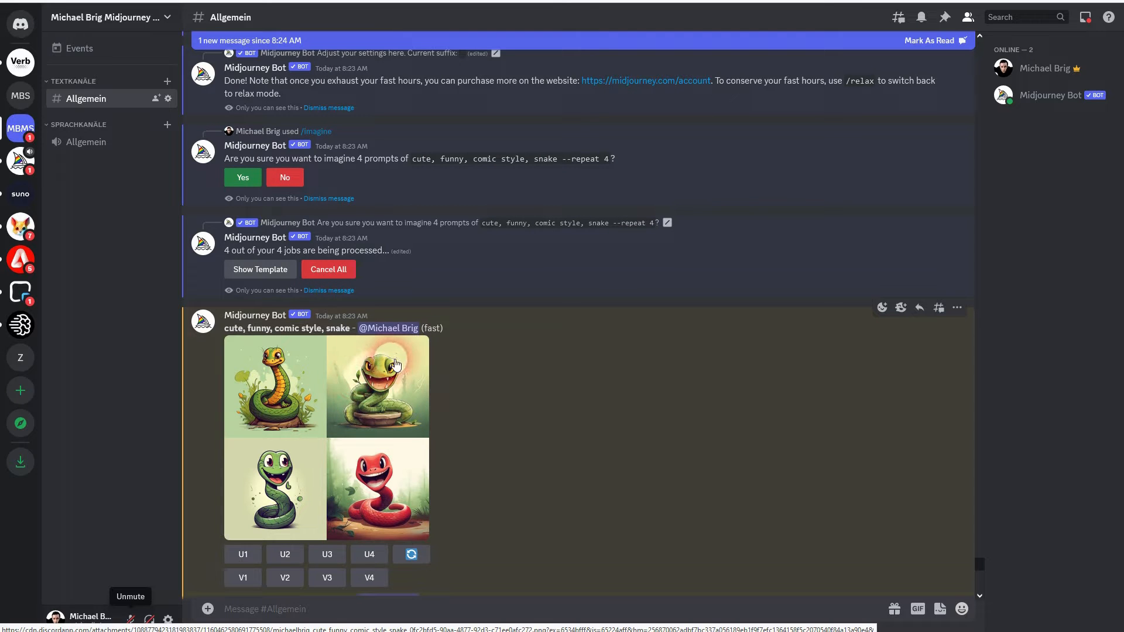
{"action": "scroll", "coordinate": [394, 388], "scroll_direction": "down", "scroll_amount": 10}
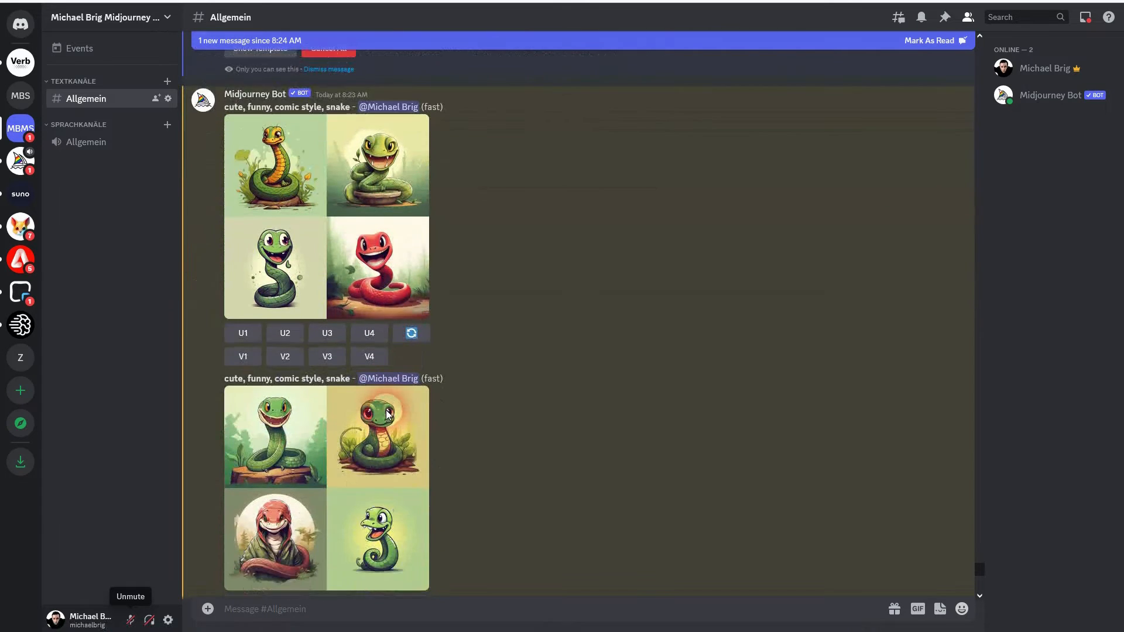
{"action": "scroll", "coordinate": [381, 412], "scroll_direction": "down", "scroll_amount": 4}
- Reuse the copied text in a new /imagine prompt, removing "snake" and adding "cat," at the beginning
{"action": "left_click", "coordinate": [290, 612]}
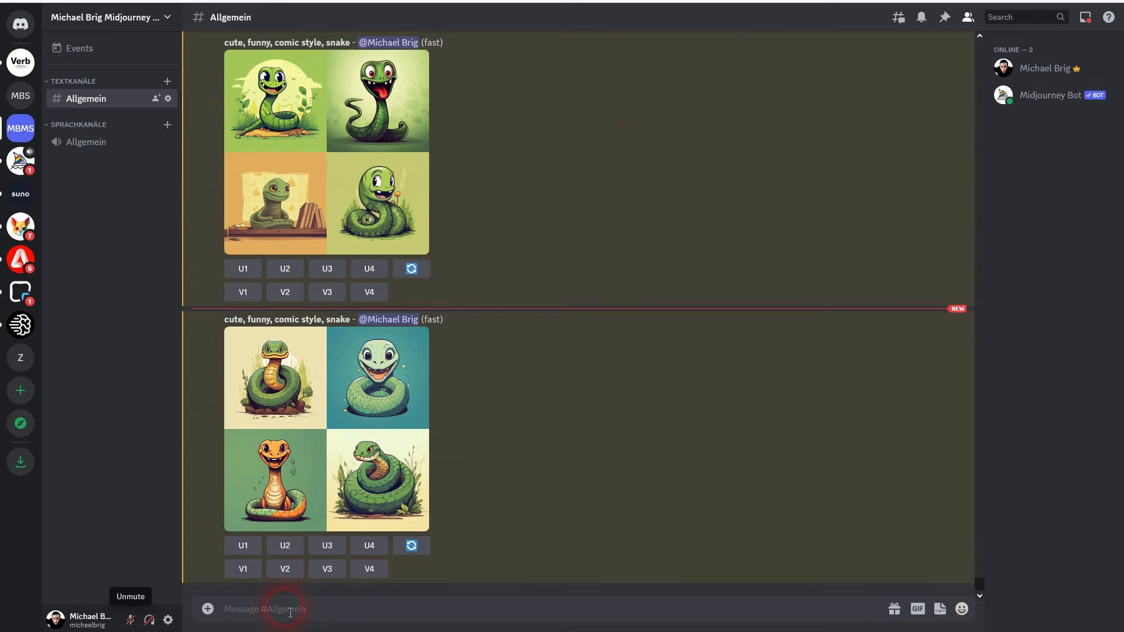
{"action": "type", "text": "/"}
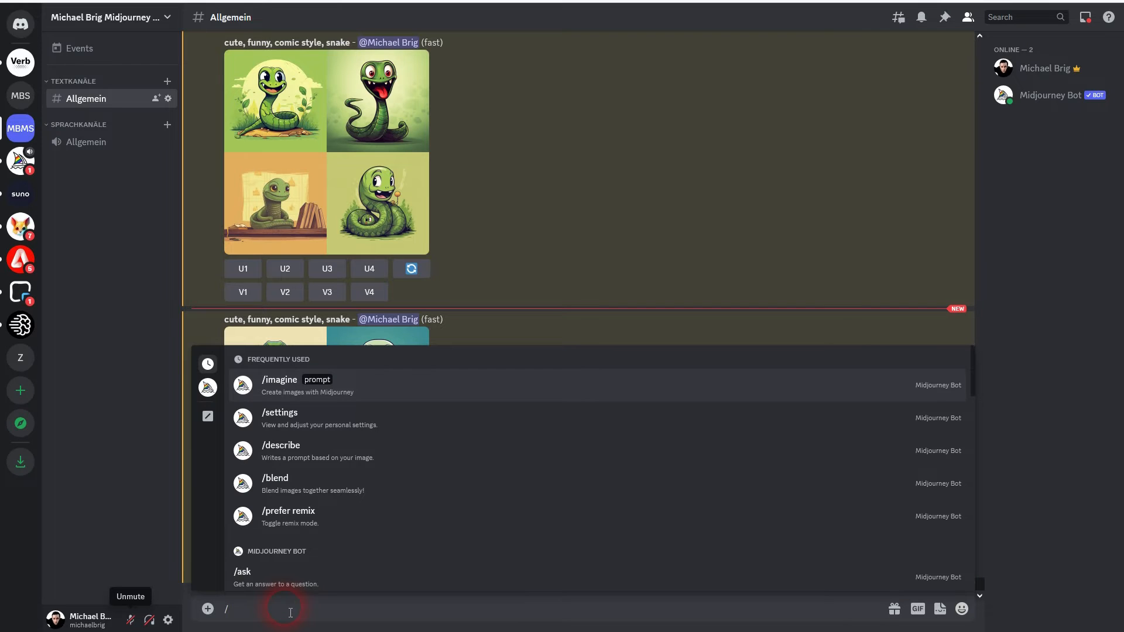
{"action": "left_click", "coordinate": [270, 393]}
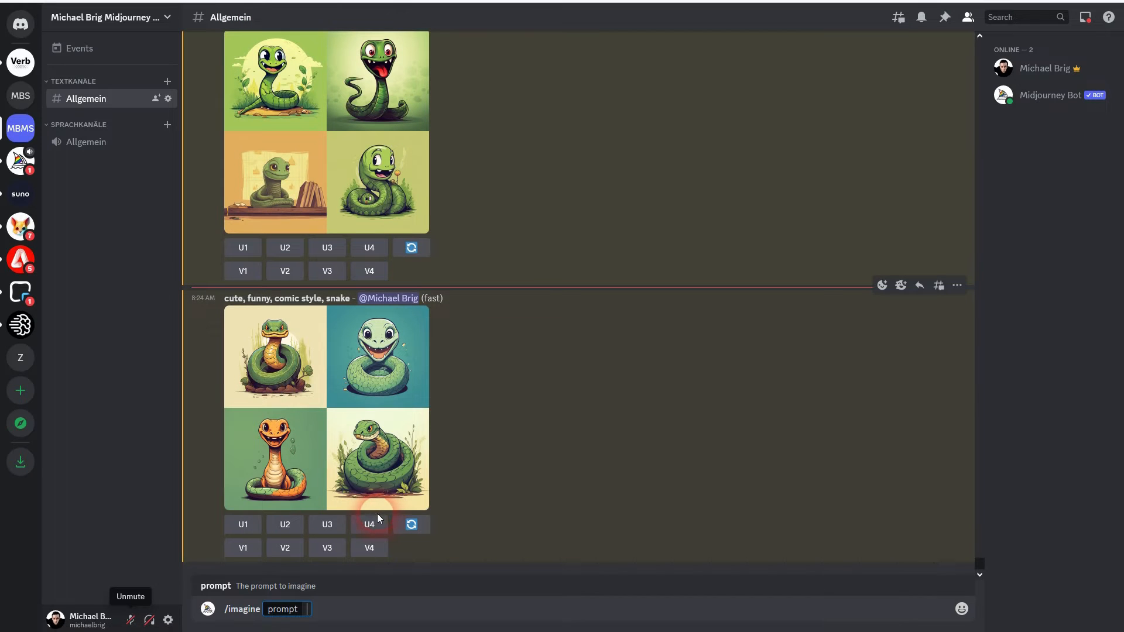
{"action": "type", "text": "cute, funny, comic style, snake --repeat 4"}
{"action": "double_click", "coordinate": [421, 611]}
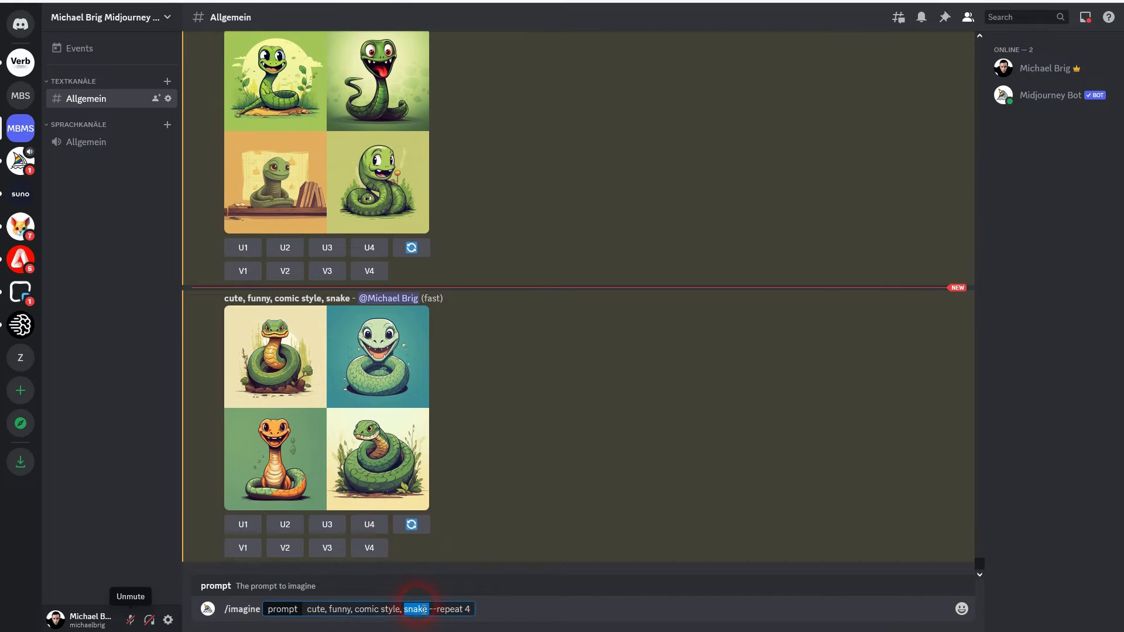
{"action": "key", "text": "BackSpace"}
{"action": "type", "text": "cat, "}
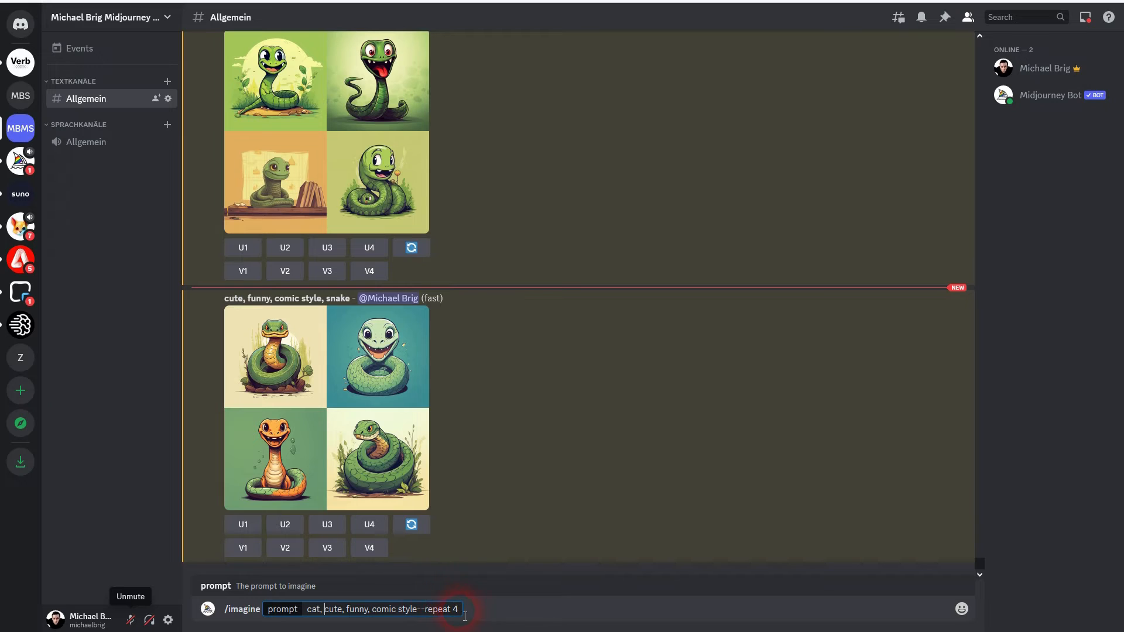
- Append "--ar 16:9 --chaos 100" to the cat prompt, submit it and approve the four jobs
{"action": "type", "text": " --ar 16:9 --chaos 100"}
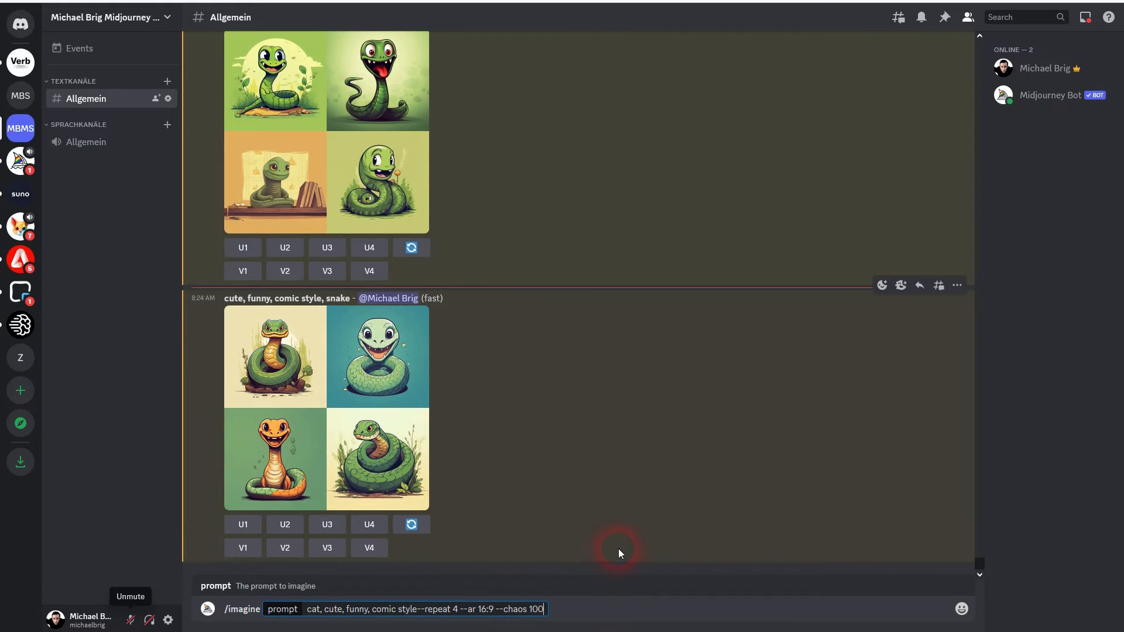
{"action": "key", "text": "Return"}
{"action": "left_click", "coordinate": [254, 555]}
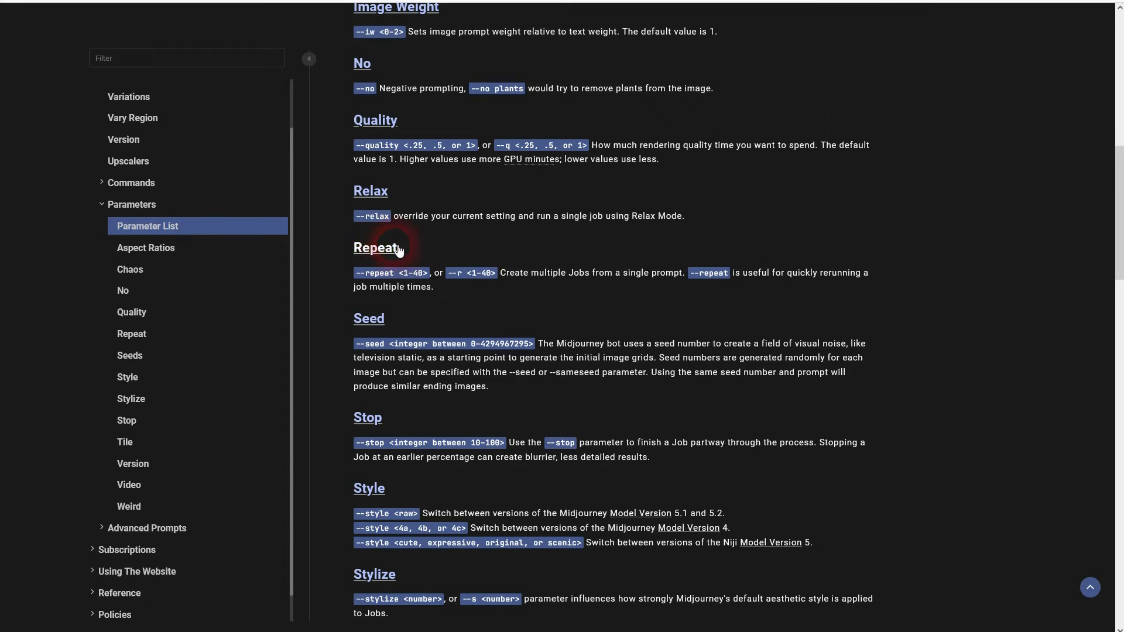
- Read the allowed value ranges of the Repeat and Chaos parameters in the Midjourney documentation's parameter list
{"action": "left_click_drag", "start_coordinate": [350, 273], "coordinate": [556, 295]}
{"action": "left_click", "coordinate": [550, 275]}
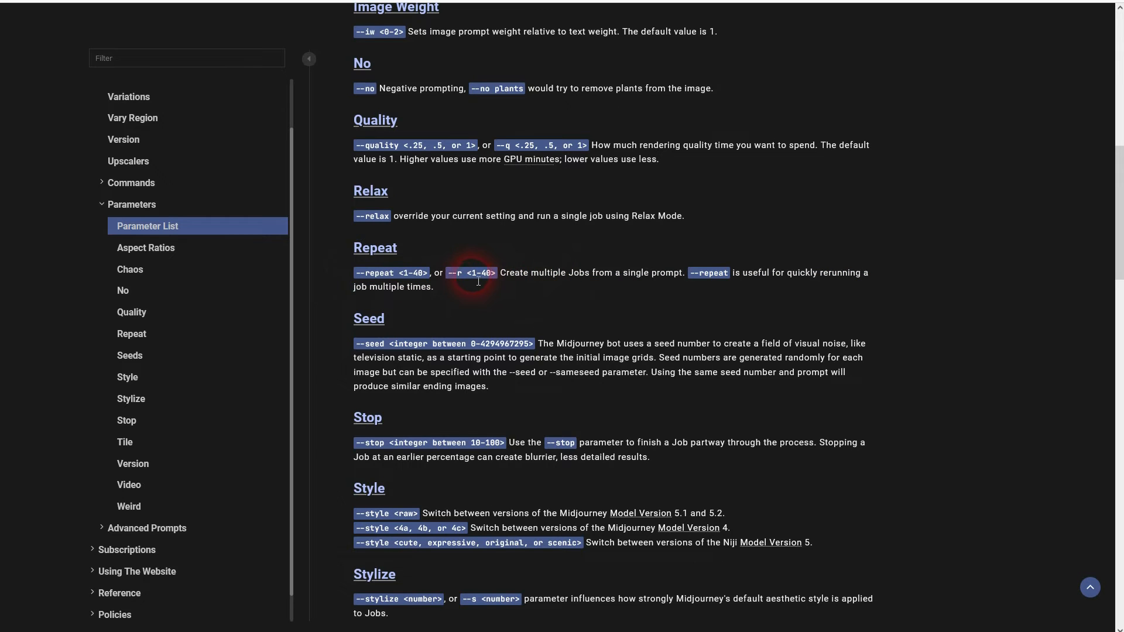
{"action": "left_click_drag", "start_coordinate": [467, 275], "coordinate": [492, 276]}
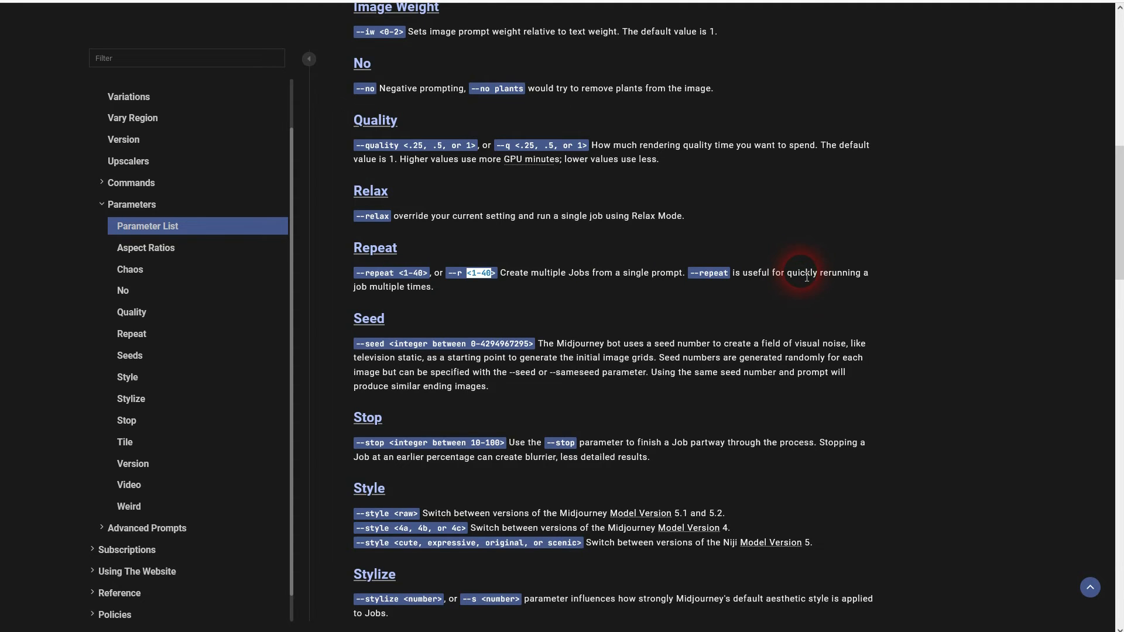
{"action": "scroll", "coordinate": [755, 269], "scroll_direction": "up", "scroll_amount": 10}
{"action": "scroll", "coordinate": [749, 265], "scroll_direction": "down", "scroll_amount": 3}
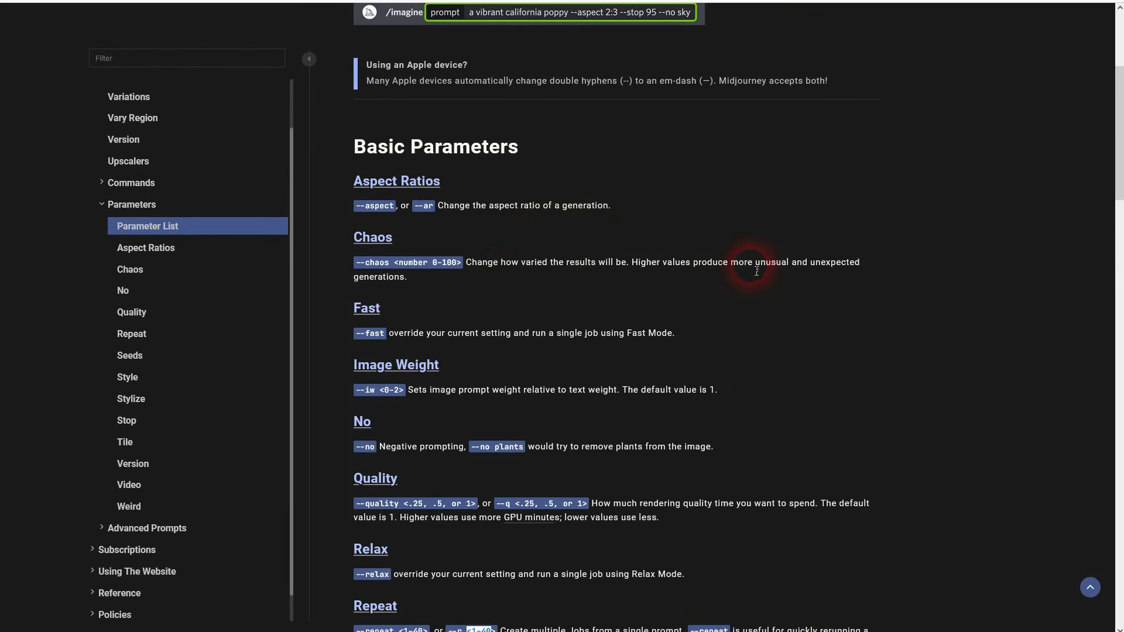
{"action": "left_click_drag", "start_coordinate": [418, 263], "coordinate": [481, 265]}
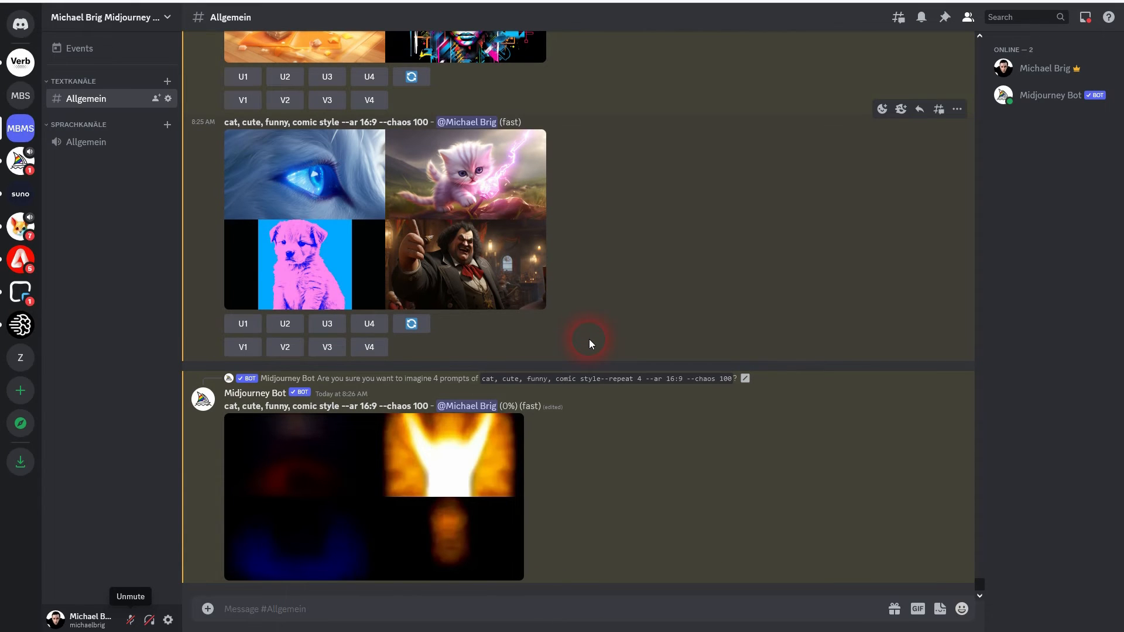
- Review the cat image grids generated with the 16:9 aspect ratio and chaos 100
{"action": "scroll", "coordinate": [589, 339], "scroll_direction": "up", "scroll_amount": 8}
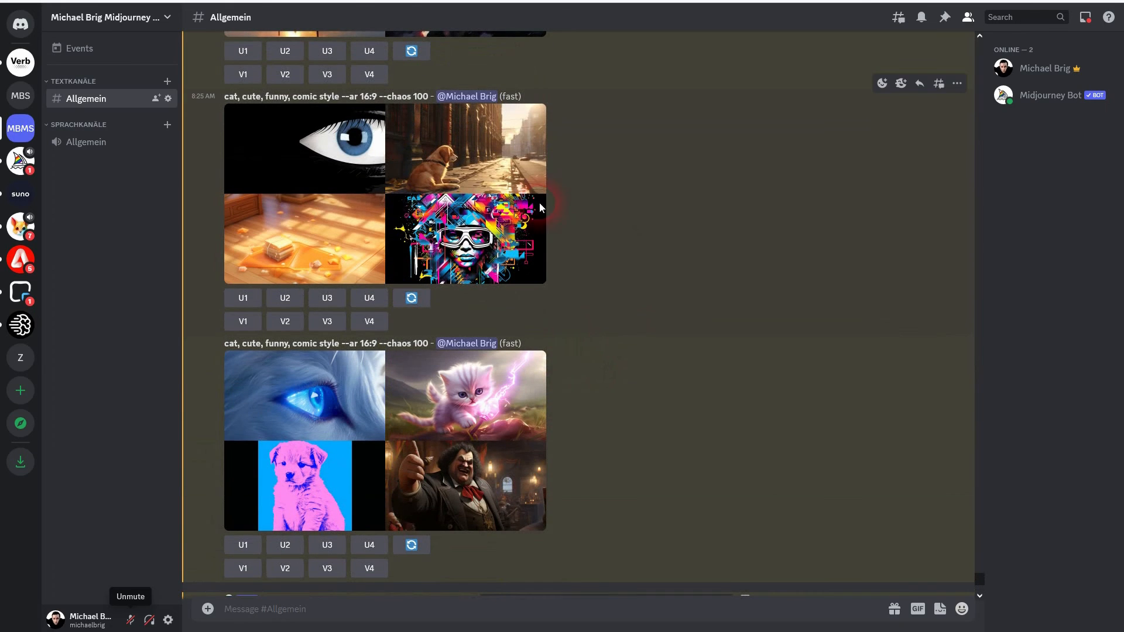
{"action": "scroll", "coordinate": [487, 248], "scroll_direction": "up", "scroll_amount": 2}
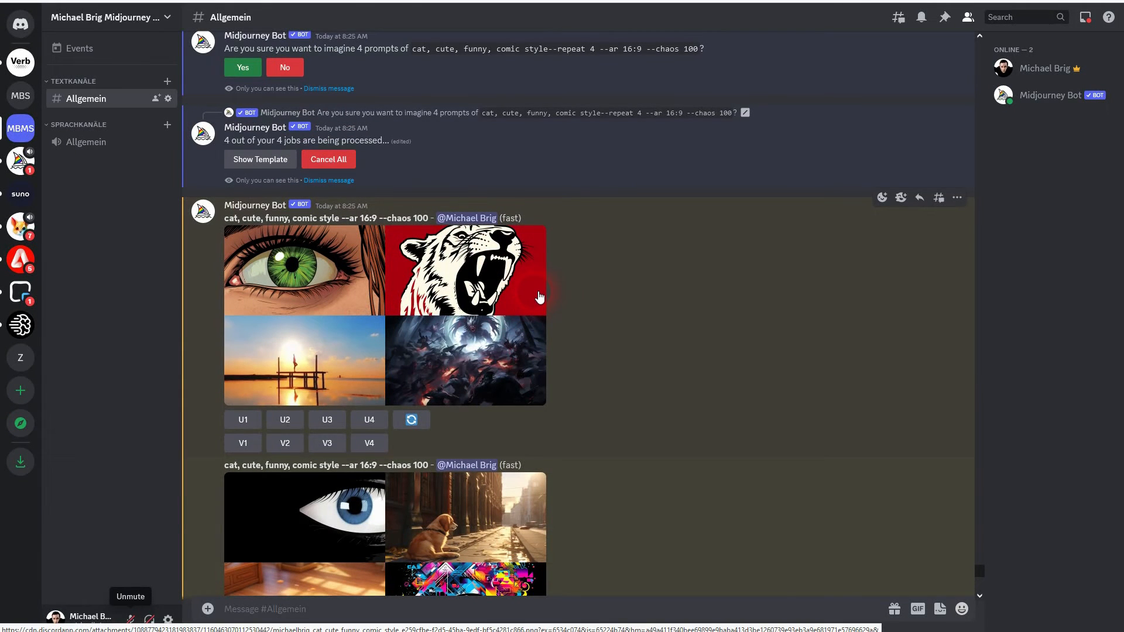
{"action": "scroll", "coordinate": [539, 296], "scroll_direction": "down", "scroll_amount": 10}
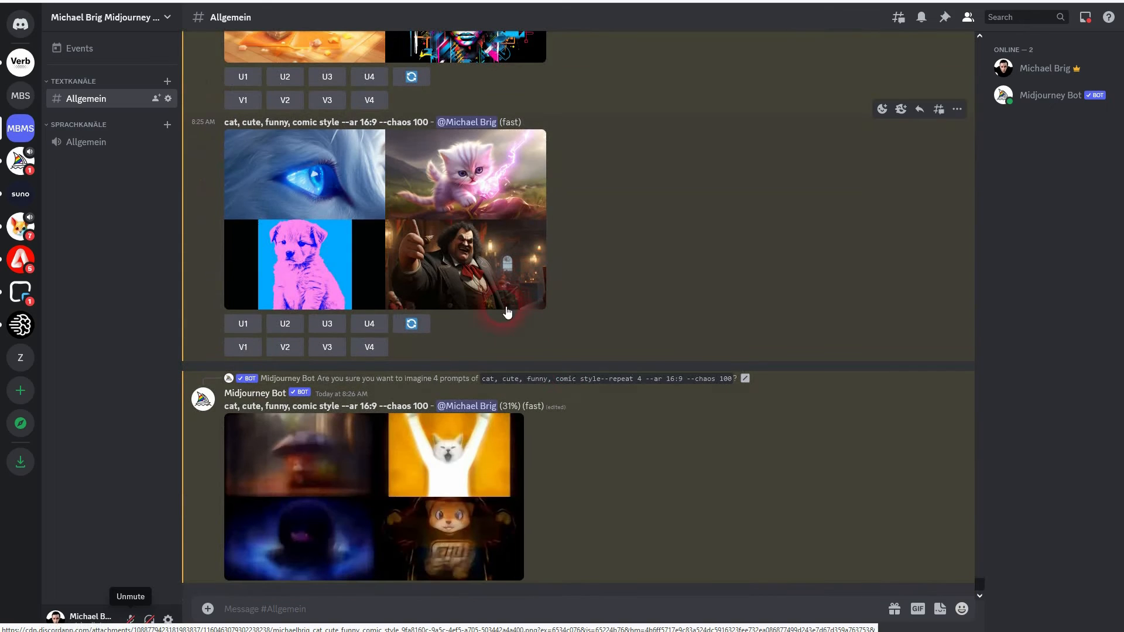
- Write a new /imagine prompt reading "cat, comic style --r 4 --ar 16:9 -c 100"
{"action": "left_click", "coordinate": [261, 612]}
{"action": "type", "text": "/"}
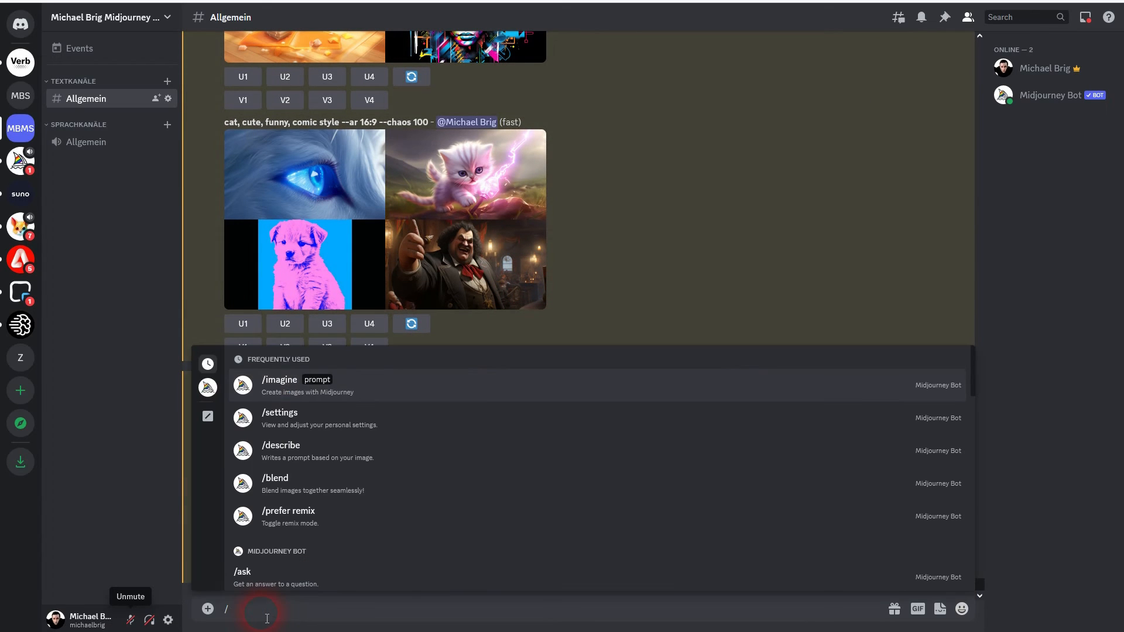
{"action": "left_click", "coordinate": [245, 387]}
{"action": "type", "text": "cat"}
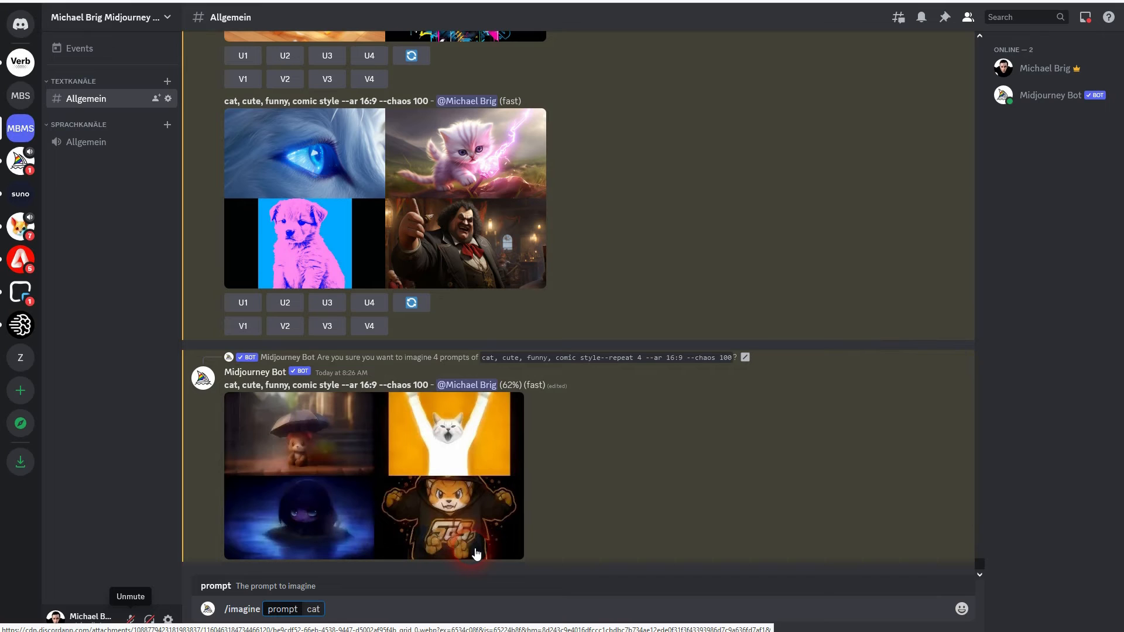
{"action": "type", "text": ", comic"}
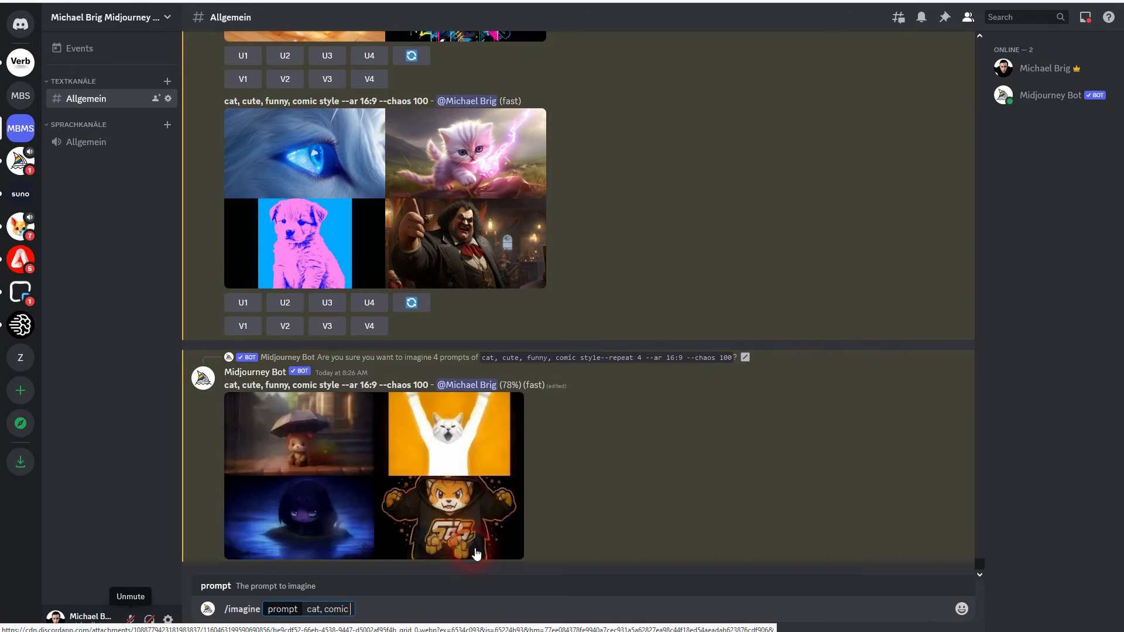
{"action": "type", "text": " style --r"}
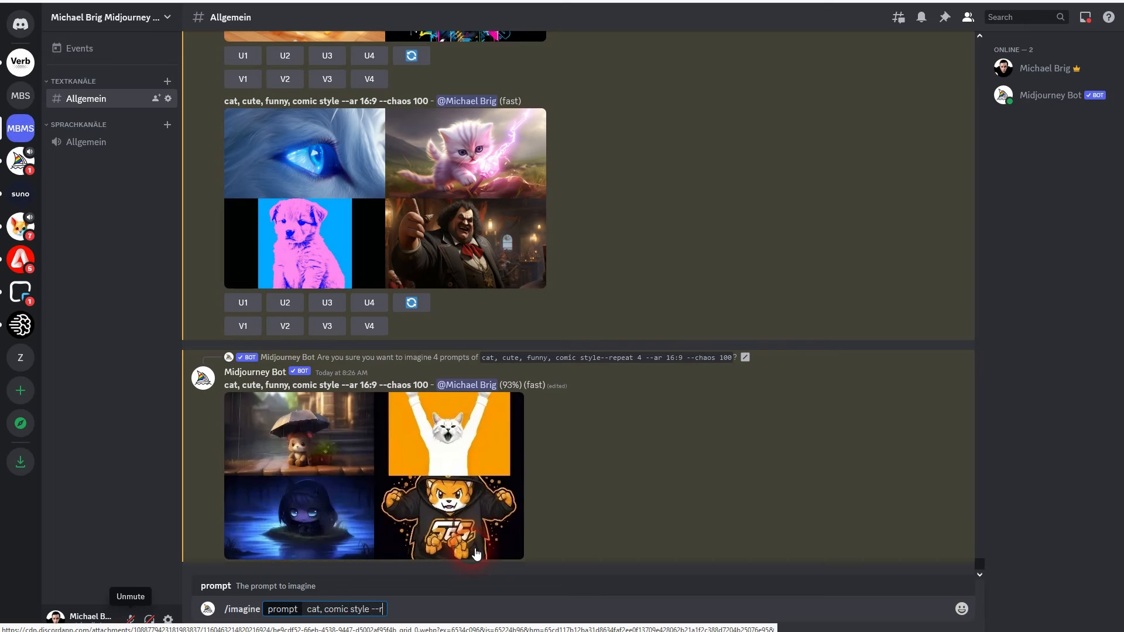
{"action": "type", "text": " 4 --ar 16:9 -c 100"}
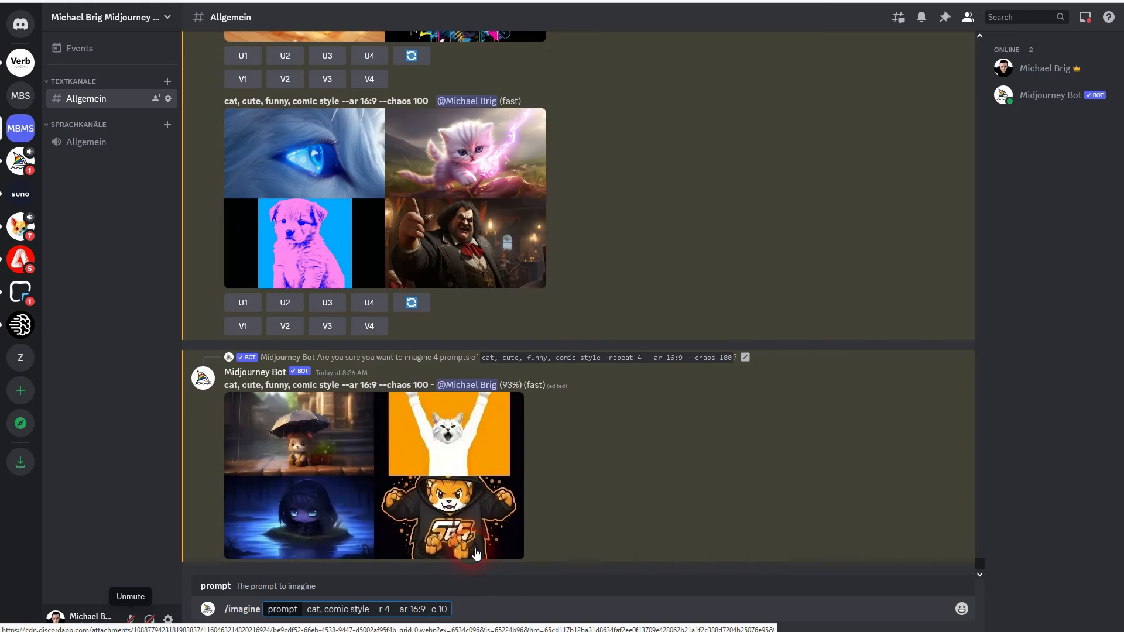
- Correct the chaos shorthand to "--c 100" with a double hyphen, submit the prompt and approve the four jobs
{"action": "key", "text": "Left"}
{"action": "key", "text": "Left"}
{"action": "key", "text": "Left"}
{"action": "key", "text": "Left"}
{"action": "key", "text": "Left"}
{"action": "type", "text": "-"}
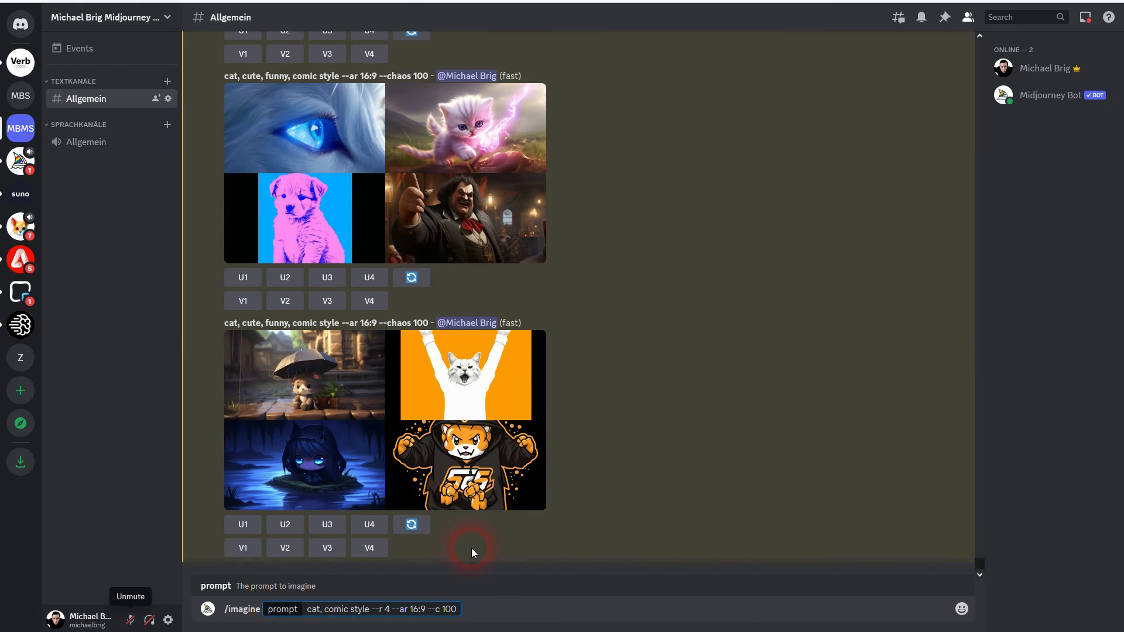
{"action": "left_click", "coordinate": [541, 623]}
{"action": "key", "text": "Return"}
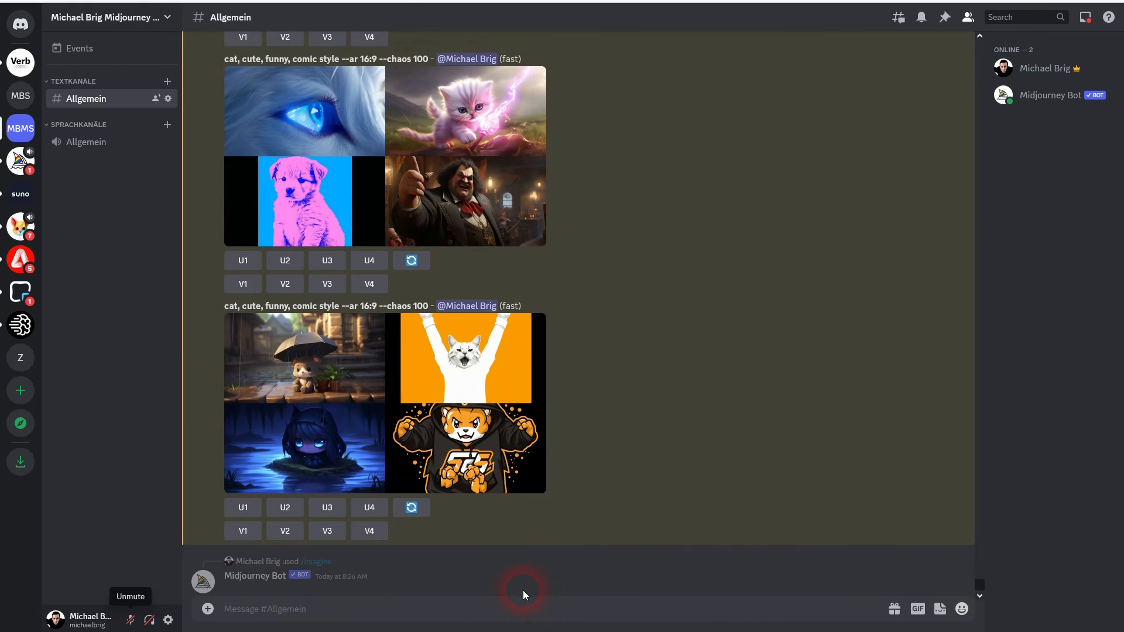
{"action": "left_click", "coordinate": [243, 556]}
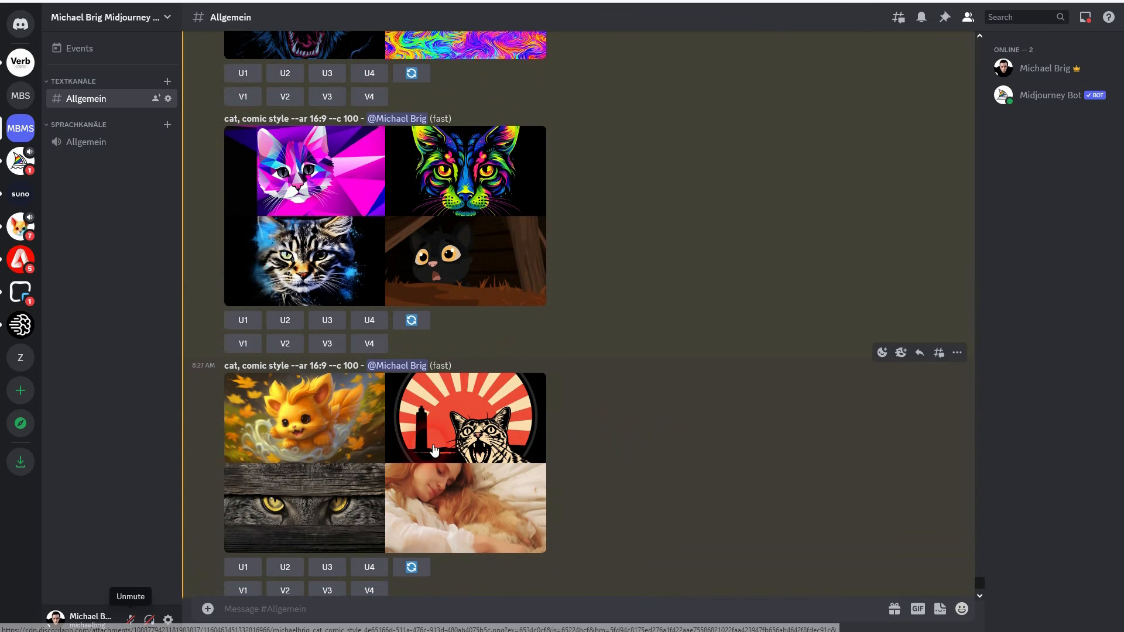
- Review the comic-style cat image grids generated by the shorthand prompt
{"action": "scroll", "coordinate": [534, 455], "scroll_direction": "up", "scroll_amount": 4}
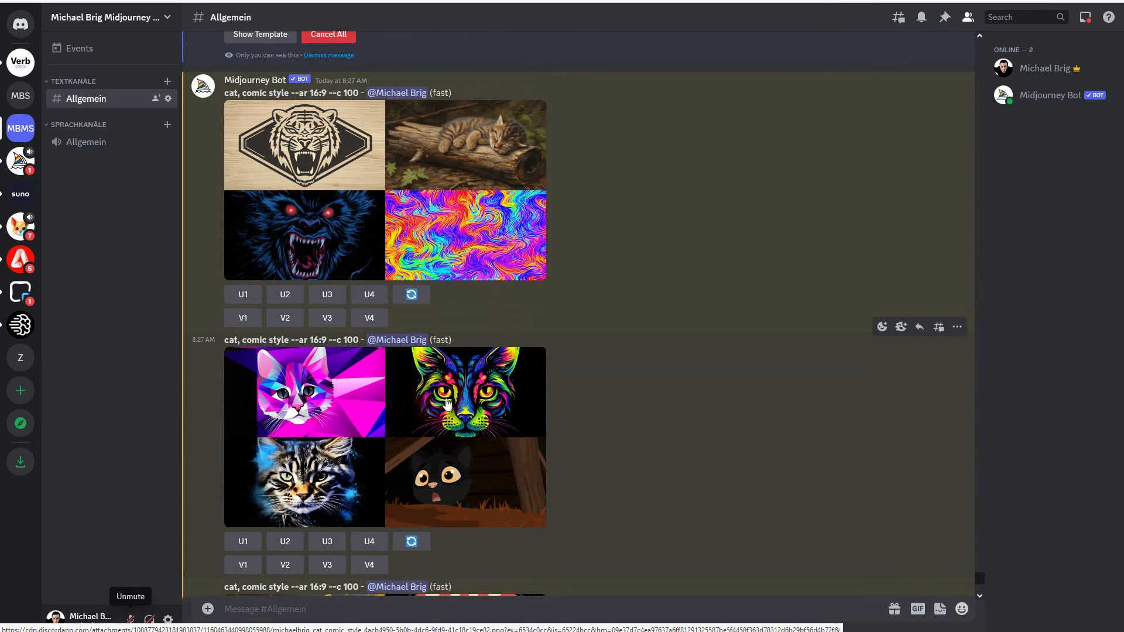
{"action": "scroll", "coordinate": [453, 398], "scroll_direction": "up", "scroll_amount": 3}
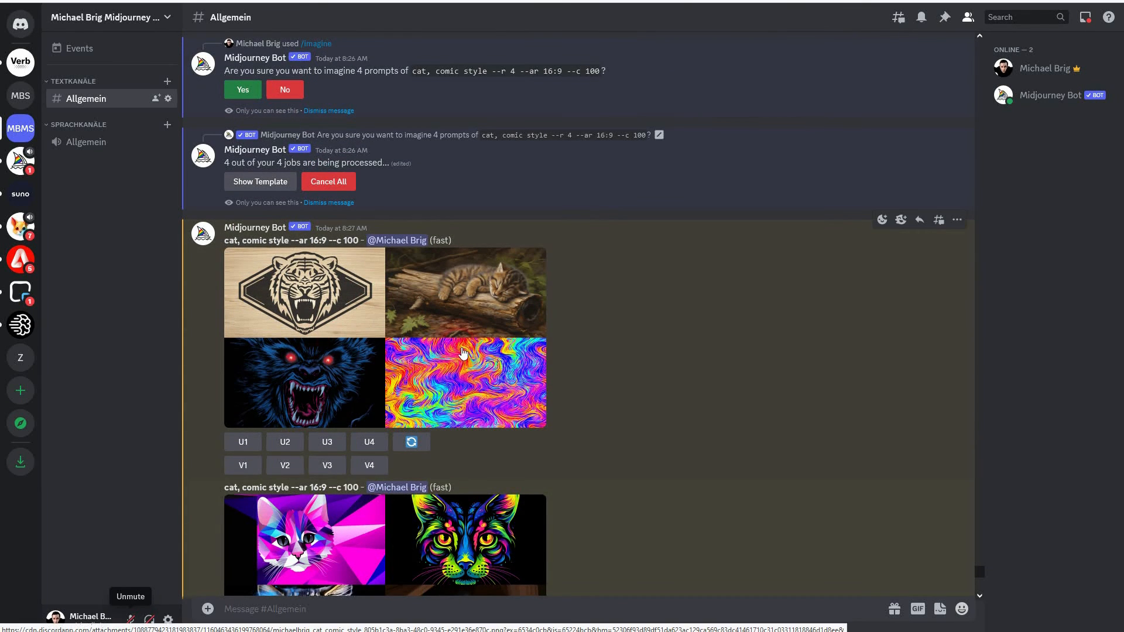
{"action": "scroll", "coordinate": [464, 351], "scroll_direction": "down", "scroll_amount": 10}
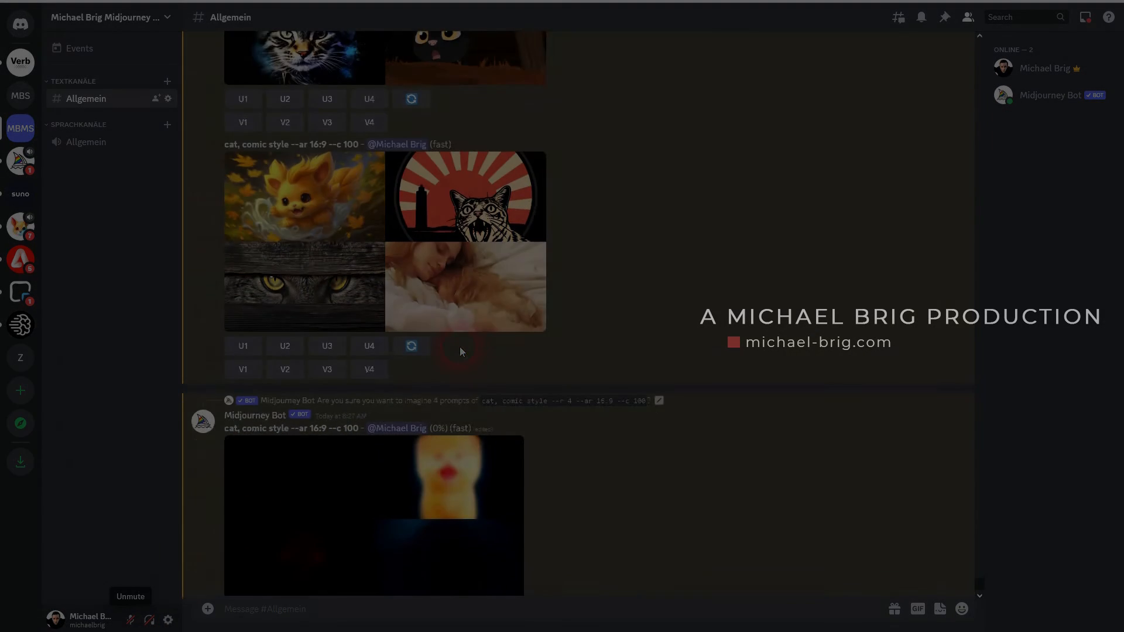